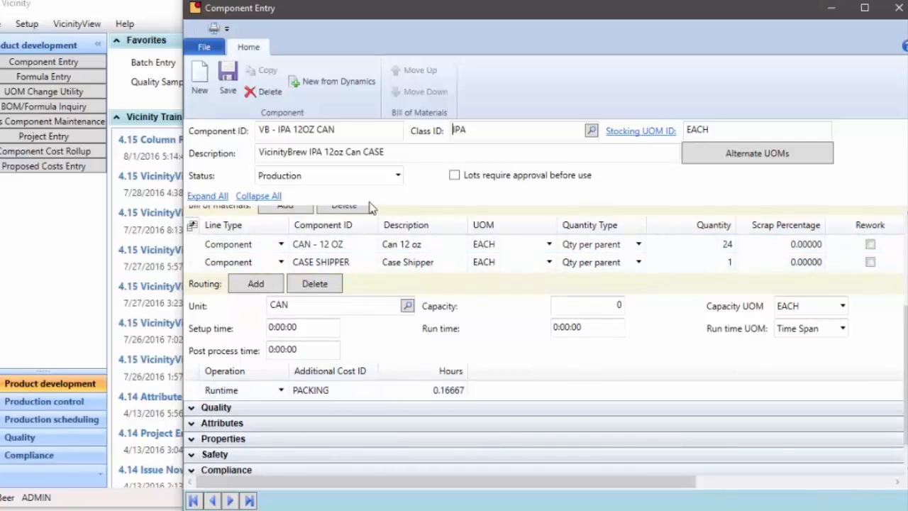
Inspect the IPA 12oz can component's routing and the PACKING additional cost's hourly rate
left_click_drag(359, 133, 207, 138)
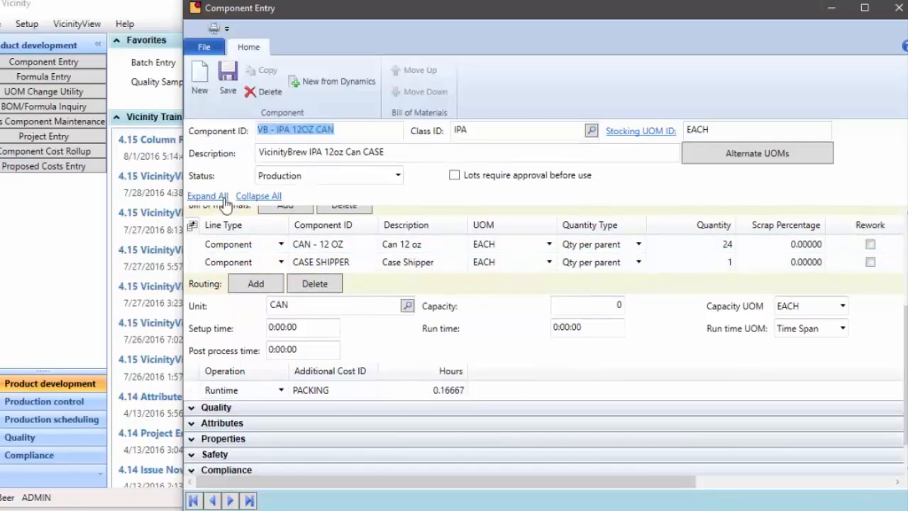
scroll(347, 268, "up", 3)
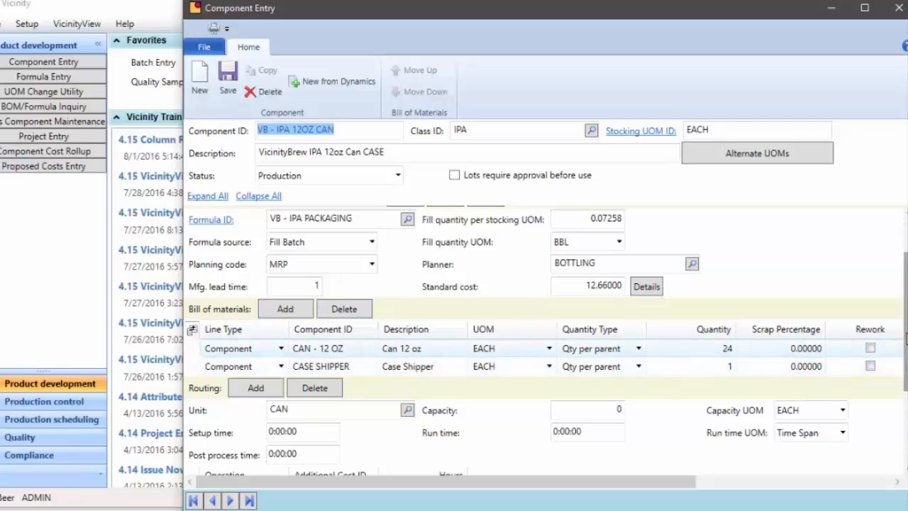
scroll(397, 386, "down", 3)
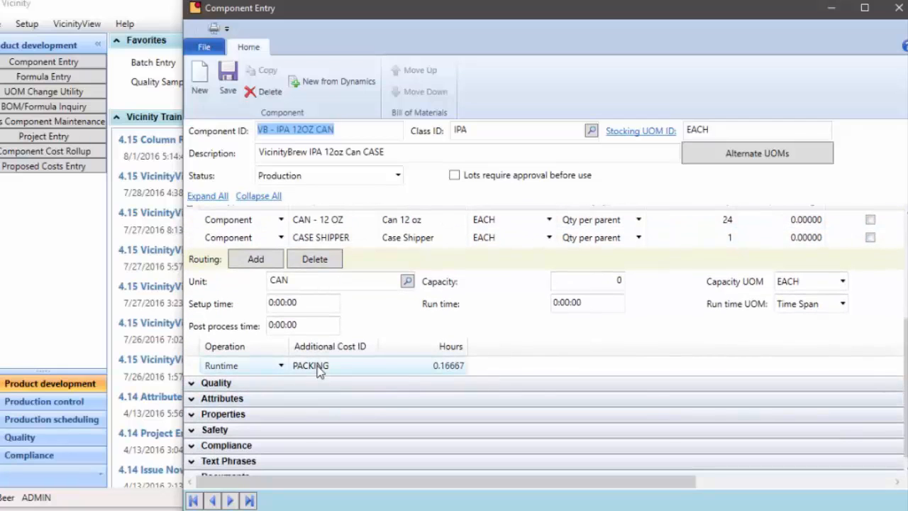
left_click(319, 369)
left_click(322, 367)
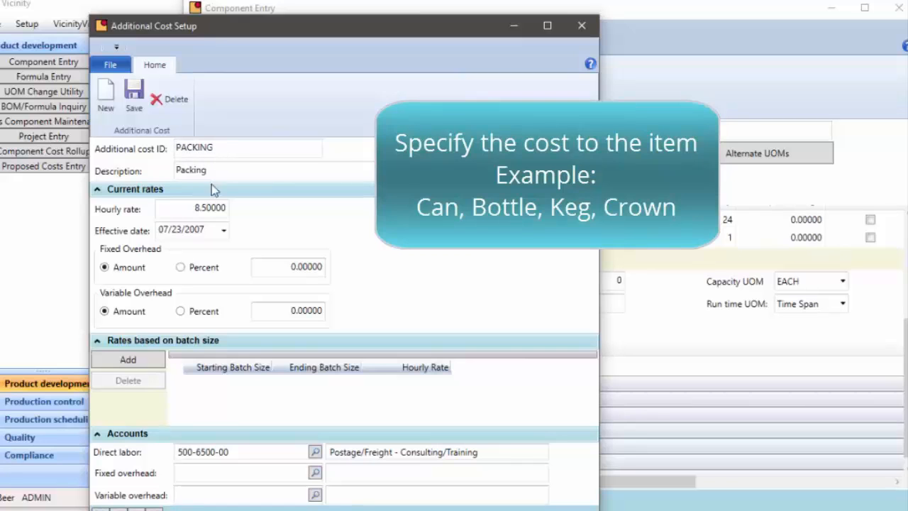
left_click_drag(187, 209, 244, 211)
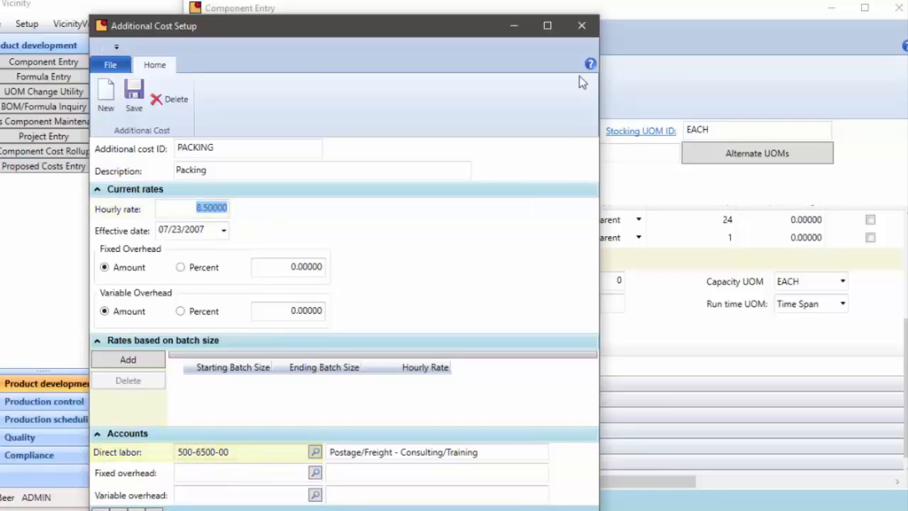
left_click(582, 29)
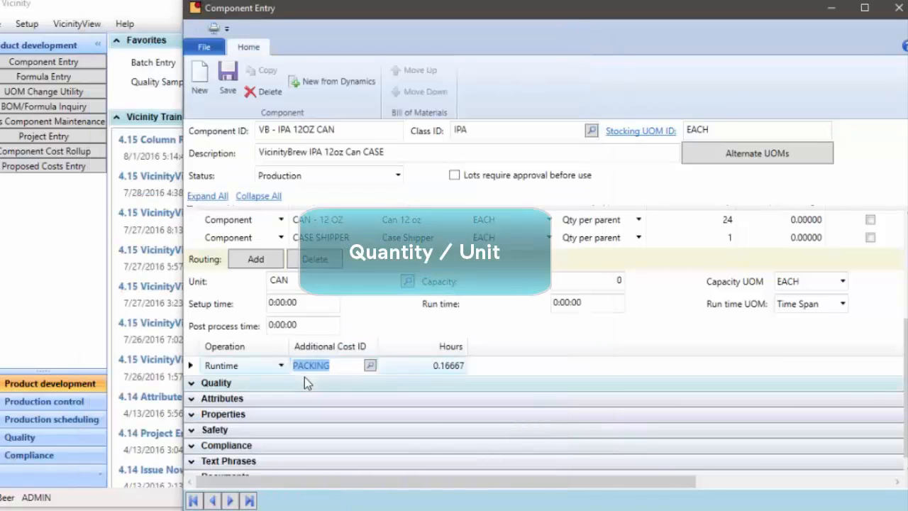
Compare the PACKING routing hours with the stocking unit of measure and the PACKING hourly rate again
left_click(447, 366)
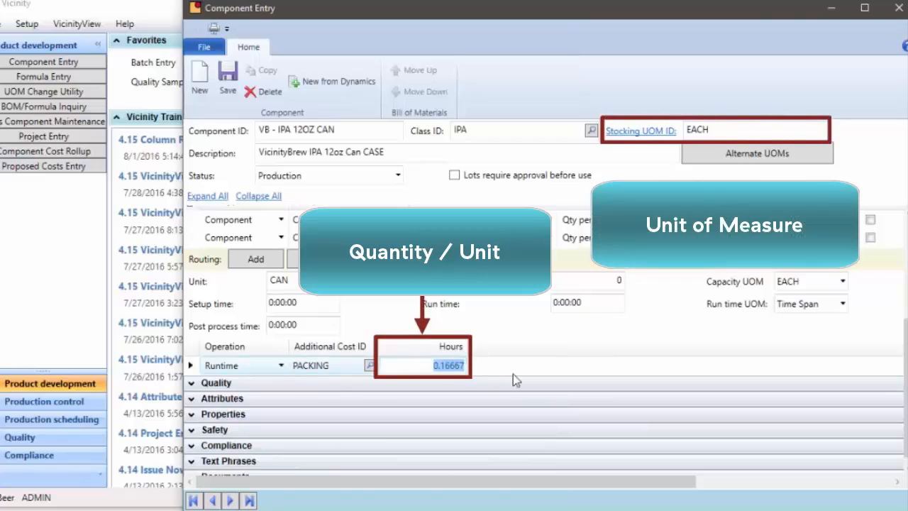
left_click(700, 135)
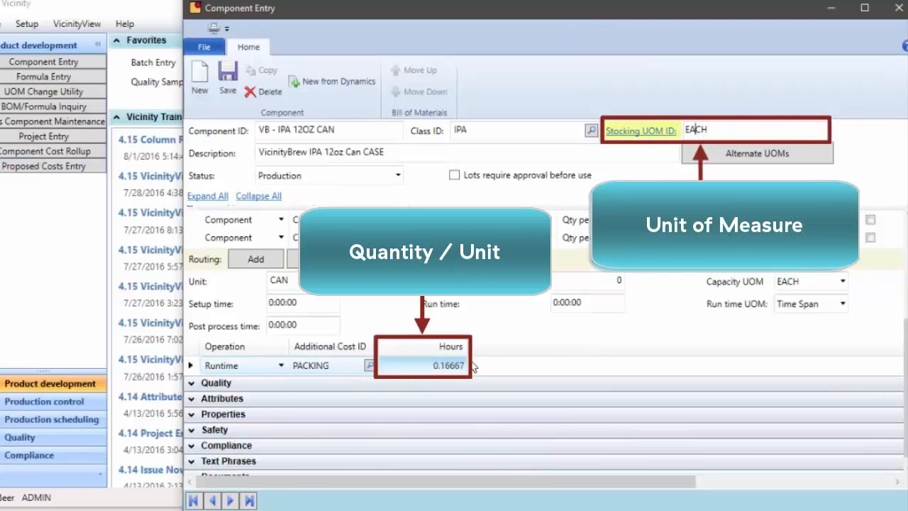
left_click(314, 368)
double_click(316, 367)
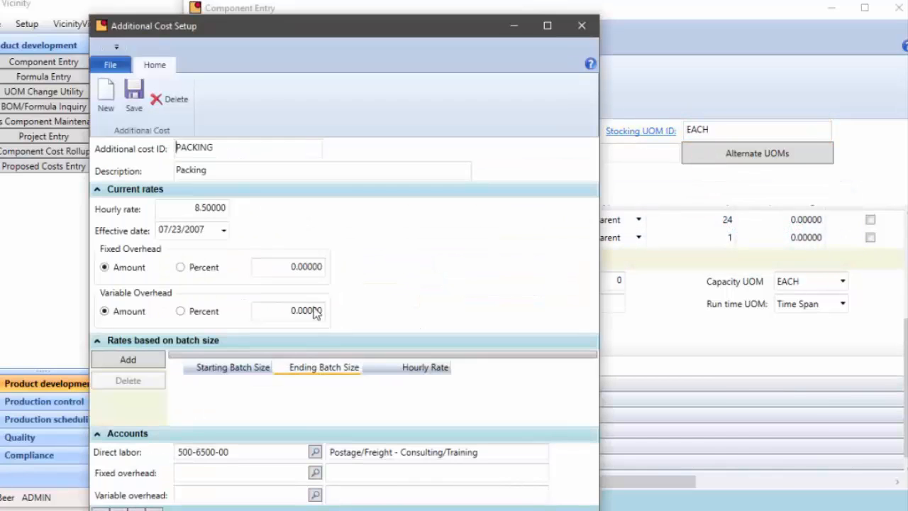
left_click_drag(179, 212, 241, 216)
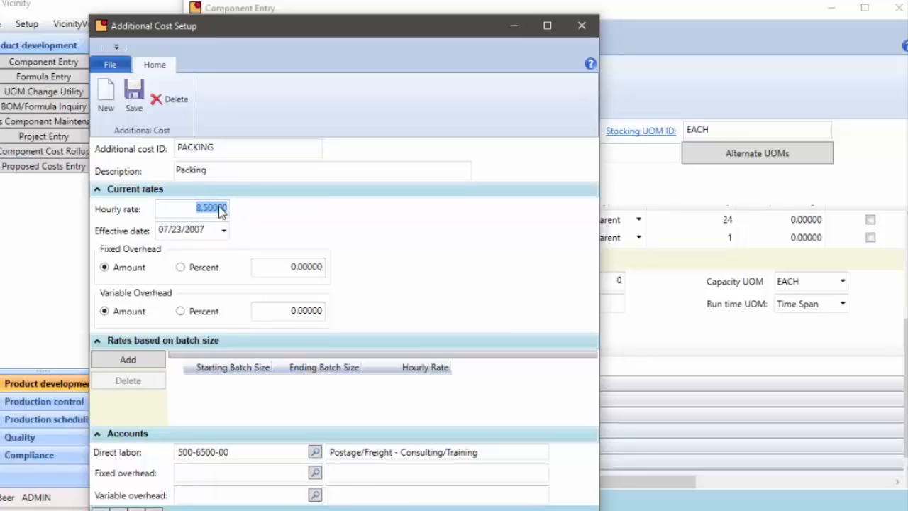
left_click(582, 25)
Re-enter the PACKING routing line's hours as 0.16667
left_click(430, 368)
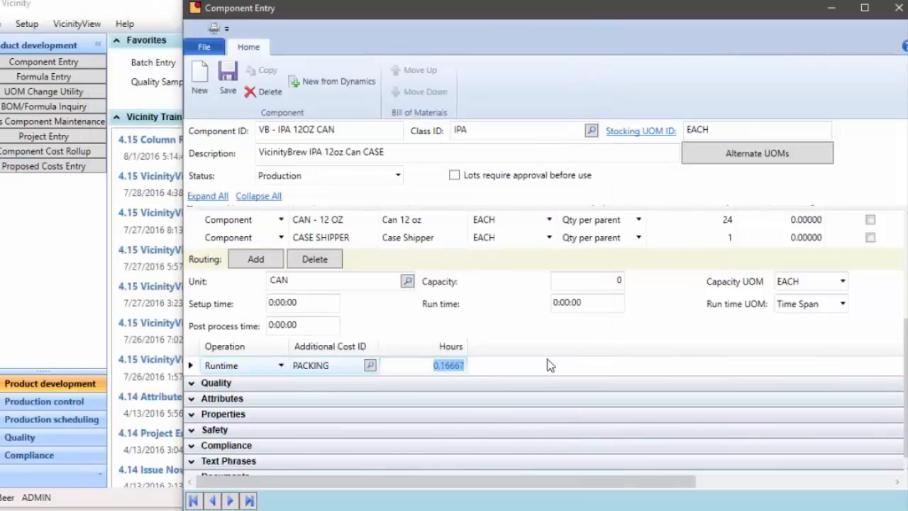
type("1")
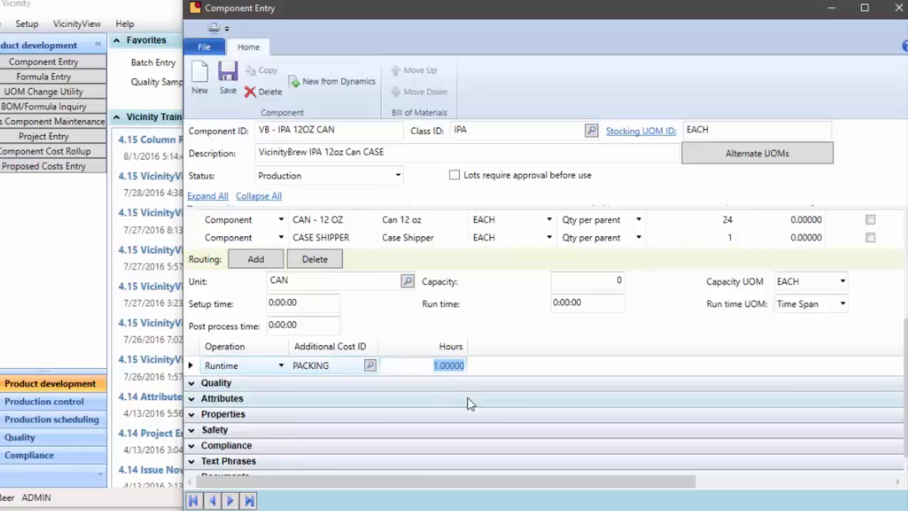
type(".16666")
key("BackSpace")
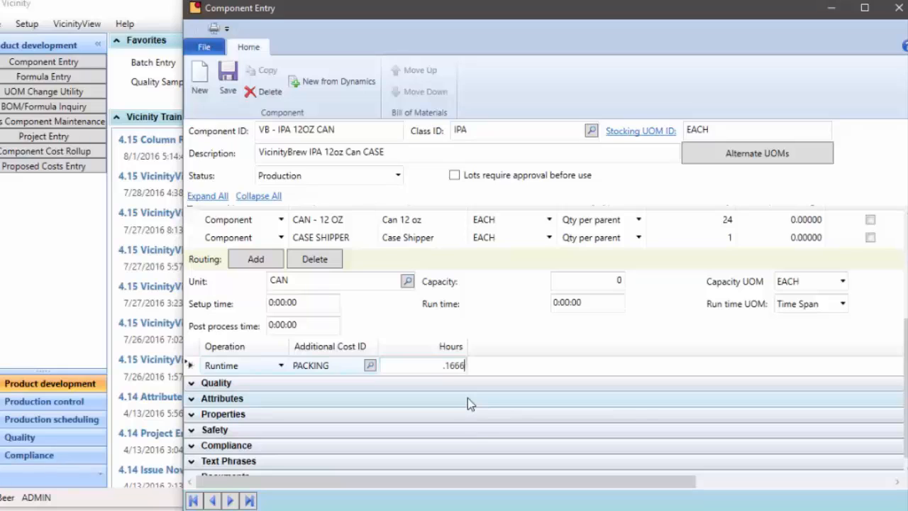
type("7")
key("Return")
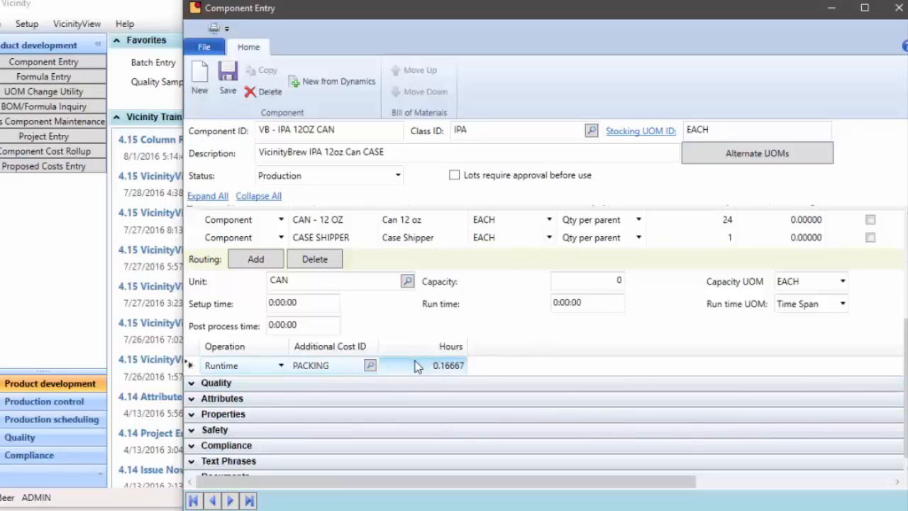
Reopen the PACKING additional cost setup and close it, returning to the routing hours
double_click(313, 367)
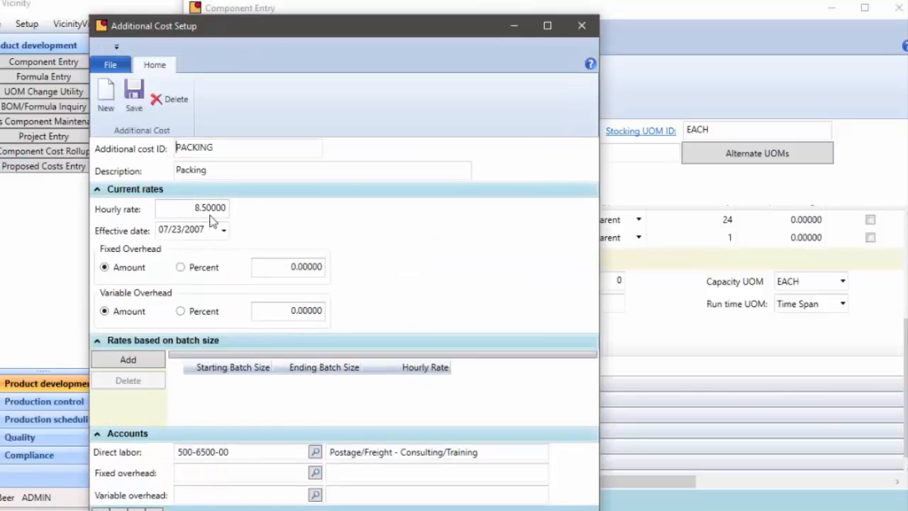
left_click(581, 25)
left_click(448, 366)
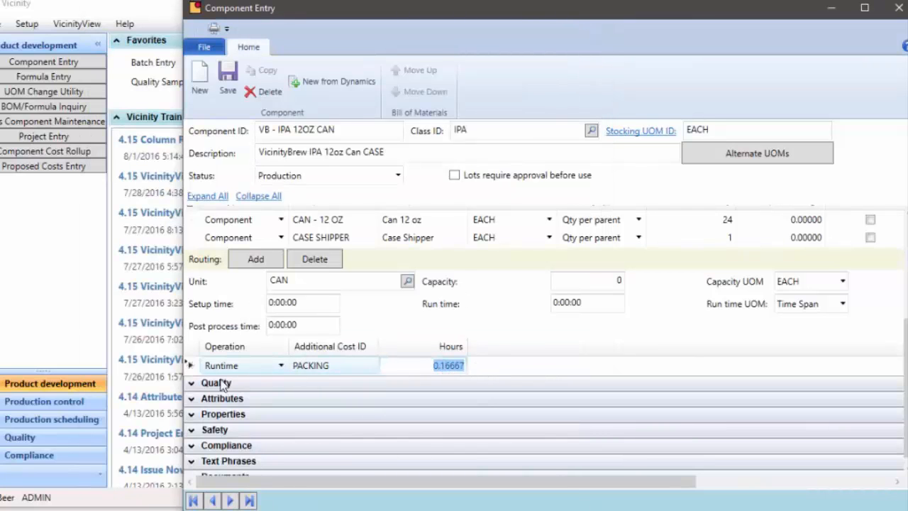
Switch the PACKING routing operation to Setup and back to Runtime
left_click(281, 366)
left_click(280, 365)
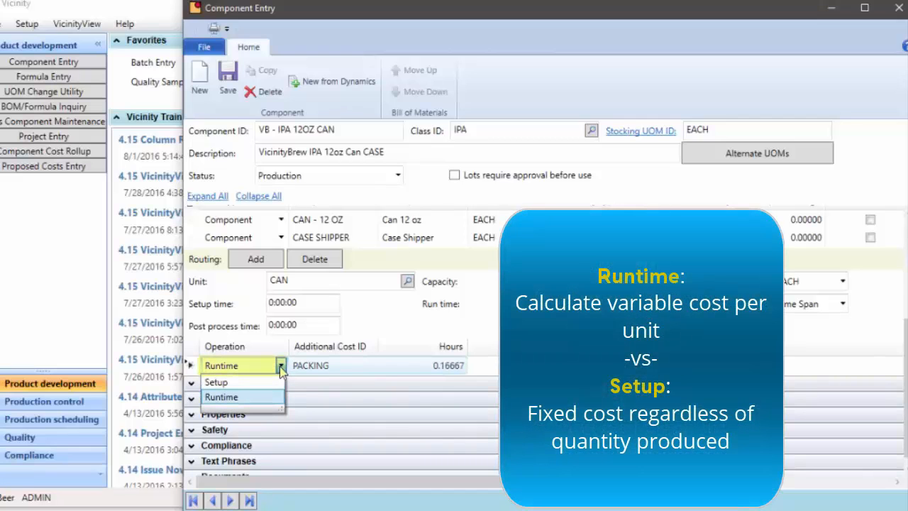
left_click(281, 367)
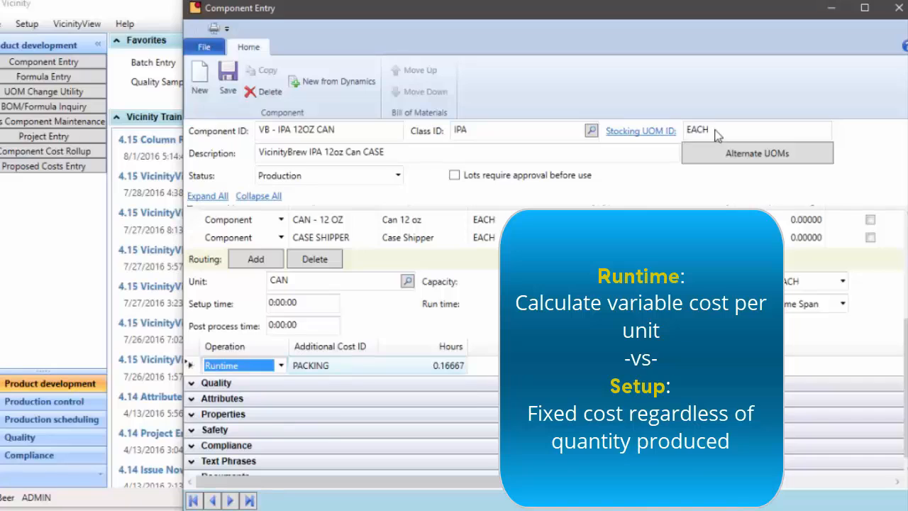
left_click(281, 366)
left_click(260, 382)
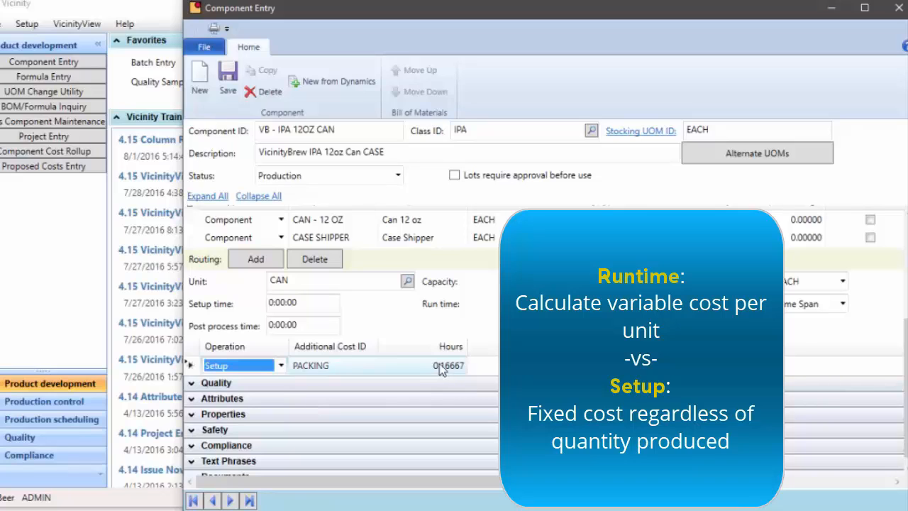
left_click(281, 365)
left_click(250, 397)
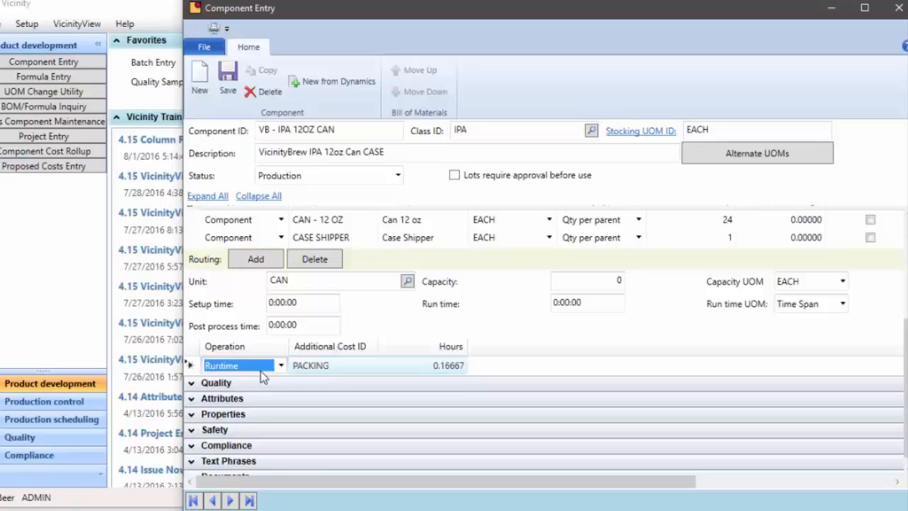
Open Batch Entry from the favorites and load open batch WE-0489 for the VB - IPA PACKAGING formula
left_click(135, 20)
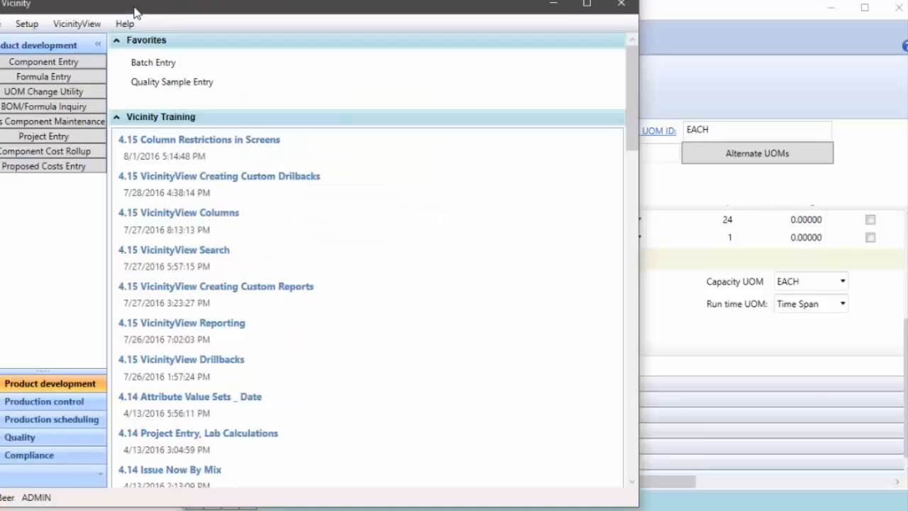
left_click(160, 61)
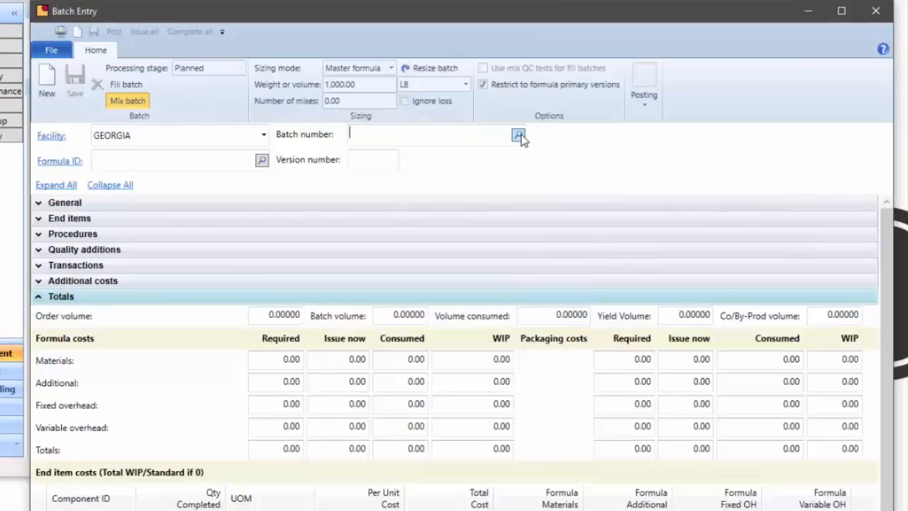
left_click(518, 135)
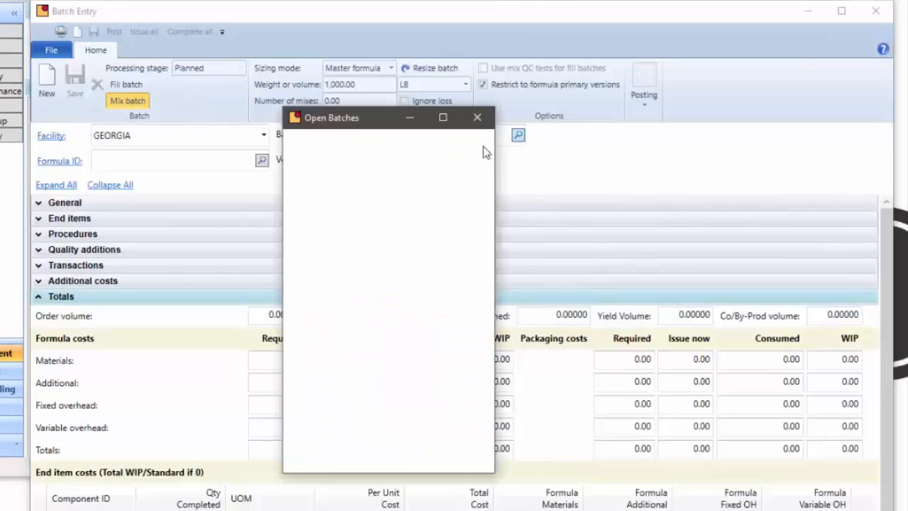
double_click(360, 241)
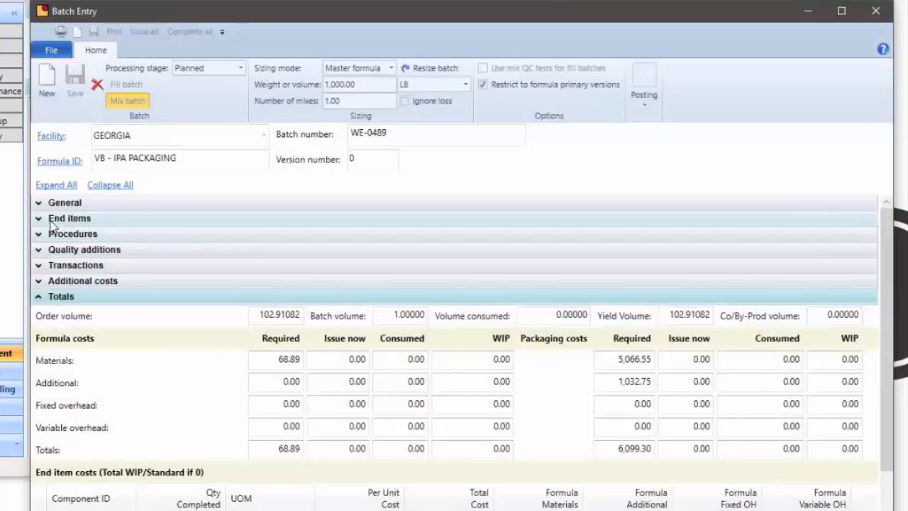
Inspect the batch's IPA 12oz can end item components and its PACKING additional cost standard hours
left_click(44, 219)
left_click(109, 294)
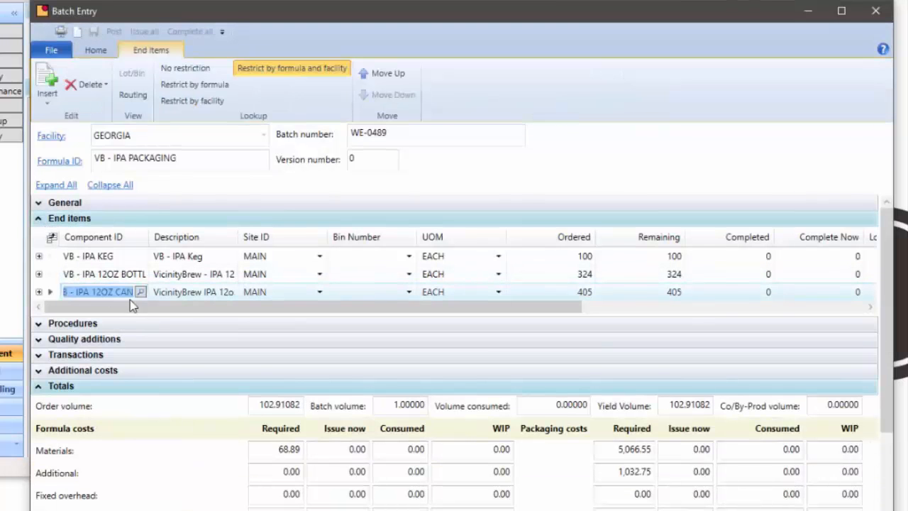
left_click(39, 291)
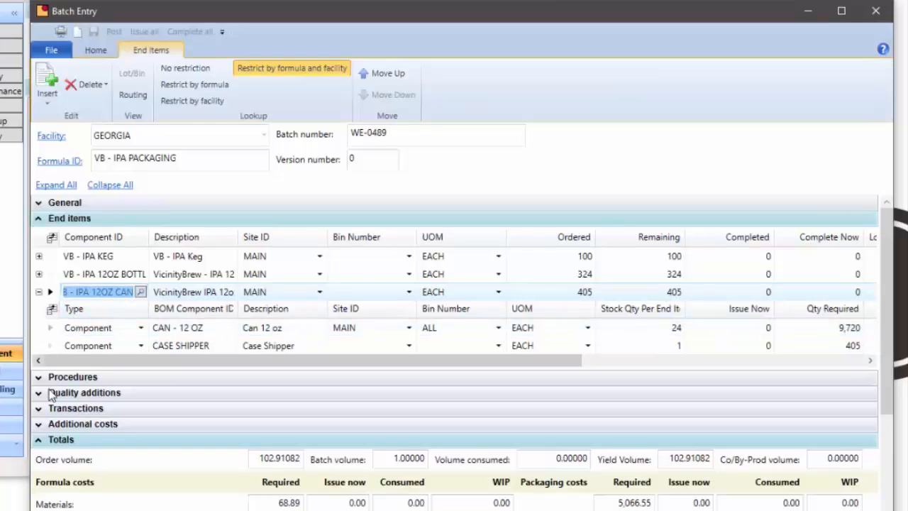
left_click(48, 425)
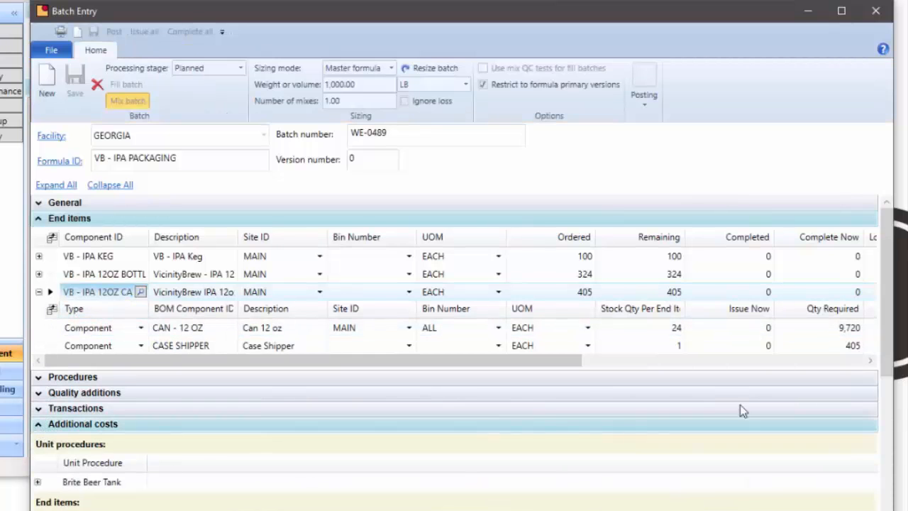
scroll(144, 206, "down", 5)
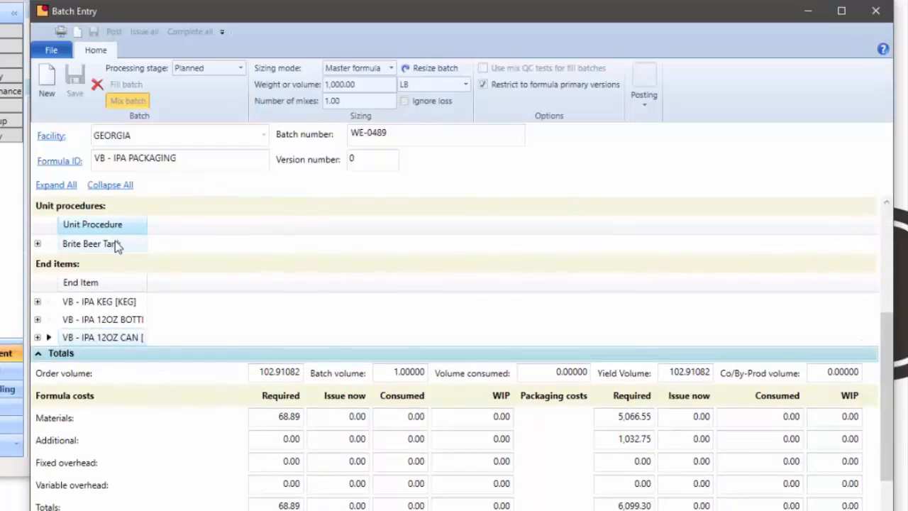
left_click(38, 336)
left_click(198, 374)
left_click(201, 379)
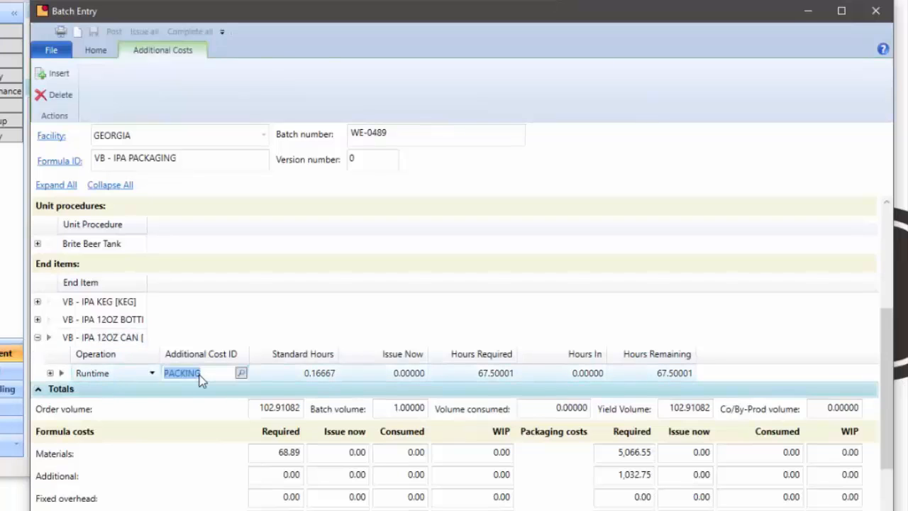
left_click(323, 373)
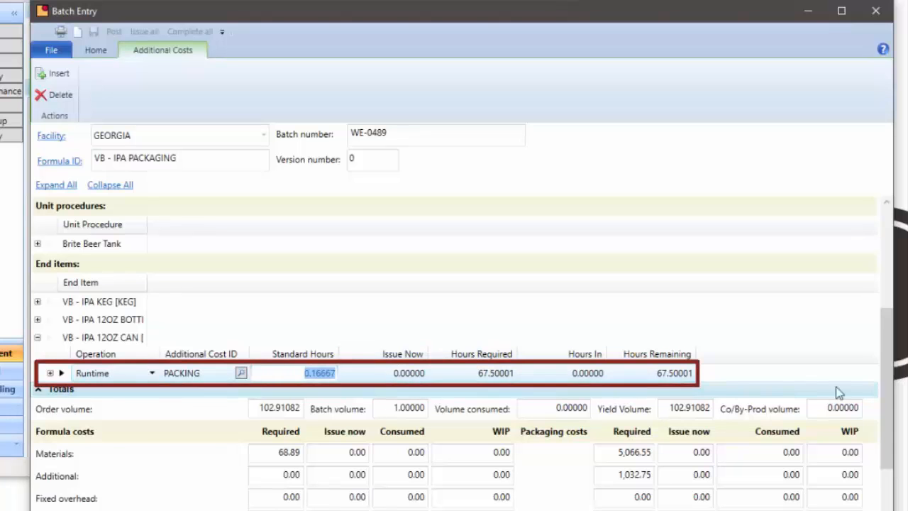
Set the batch's processing stage to Released and commit the can end item's Complete Now cell
left_click_drag(884, 369, 882, 282)
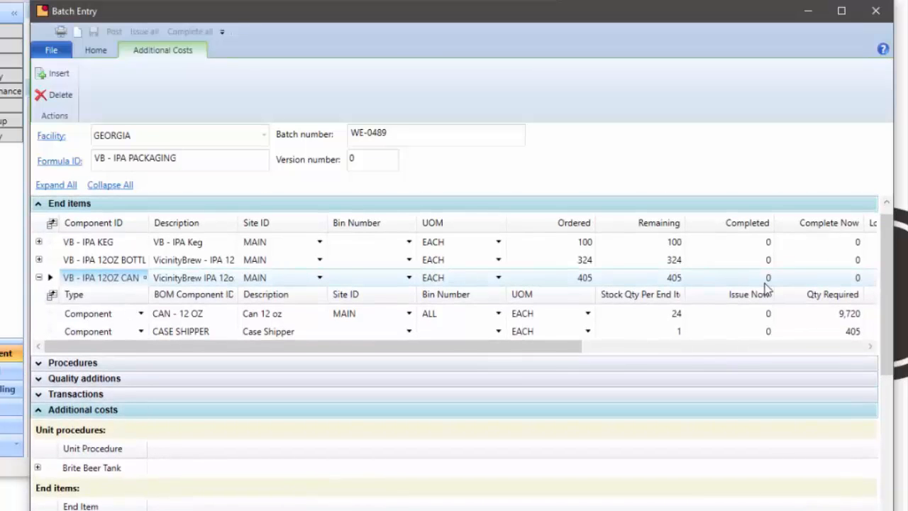
left_click(814, 278)
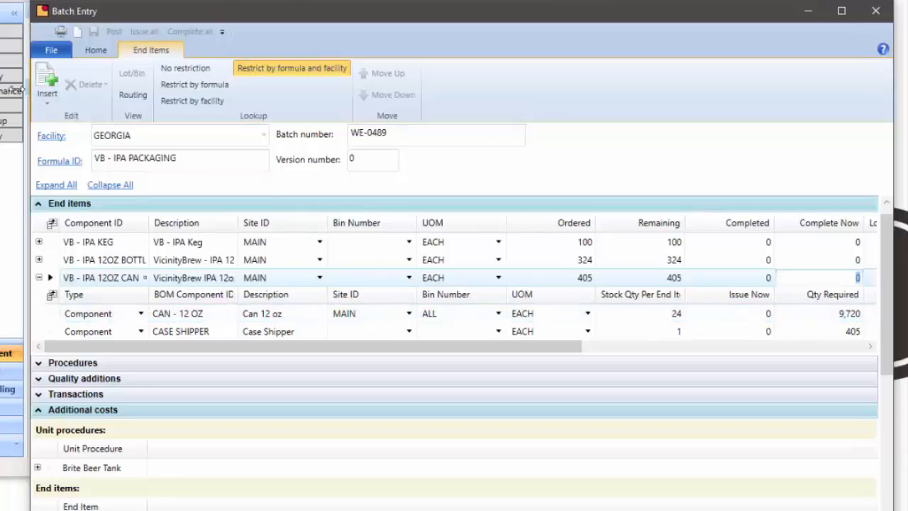
left_click(99, 51)
left_click(203, 68)
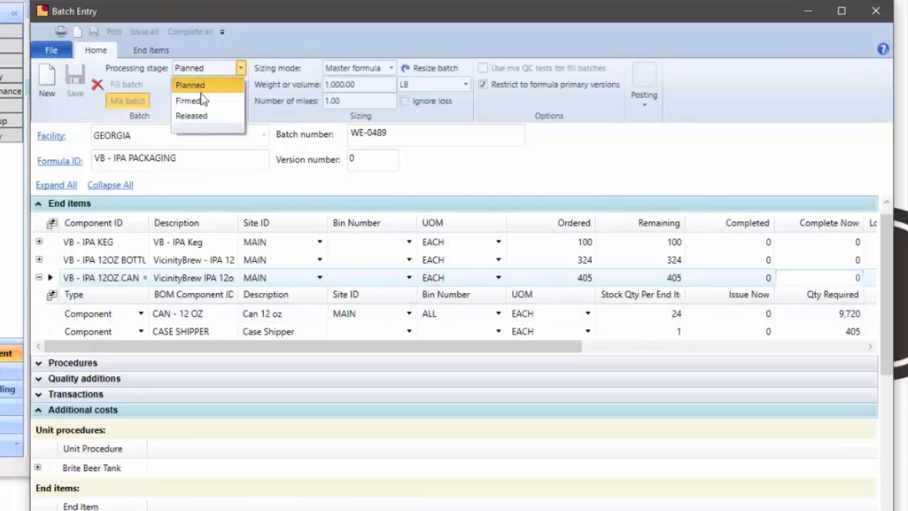
left_click(202, 115)
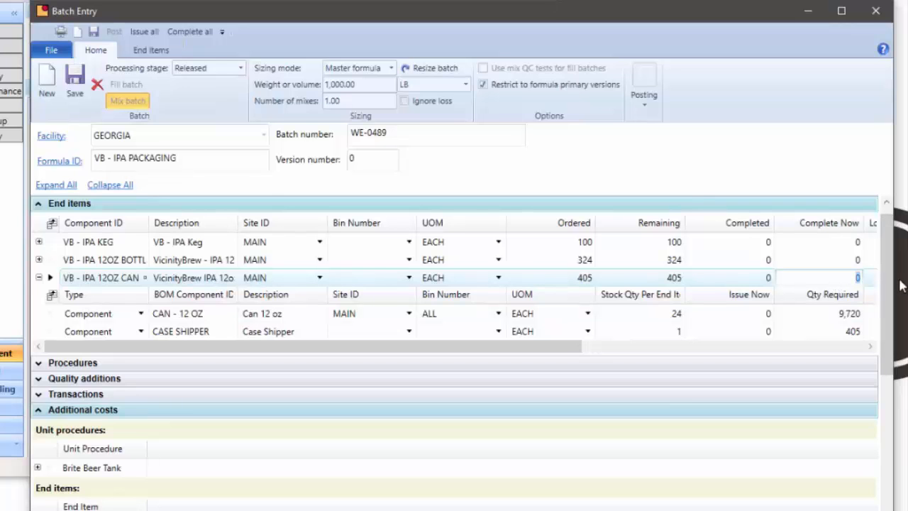
key("Tab")
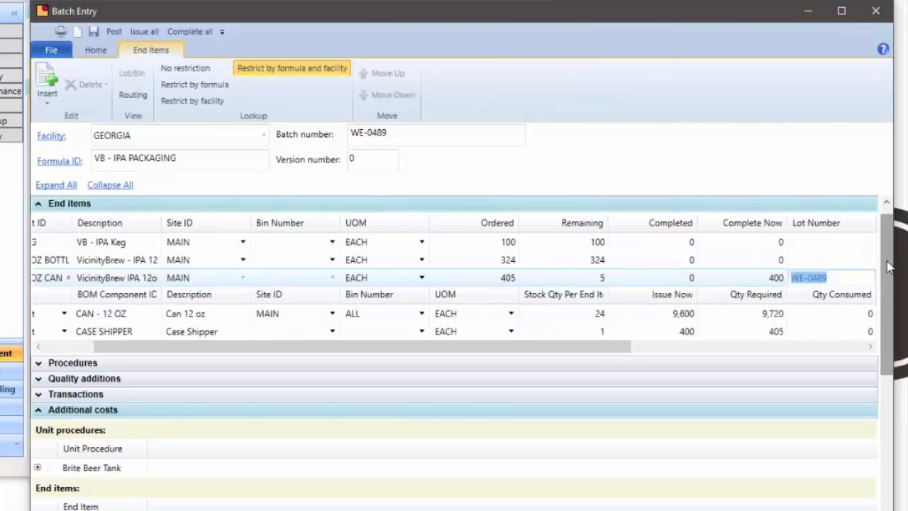
Set the IPA 12oz can end item's PACKING additional cost Issue Now hours to 68
scroll(869, 366, "down", 10)
scroll(861, 383, "up", 1)
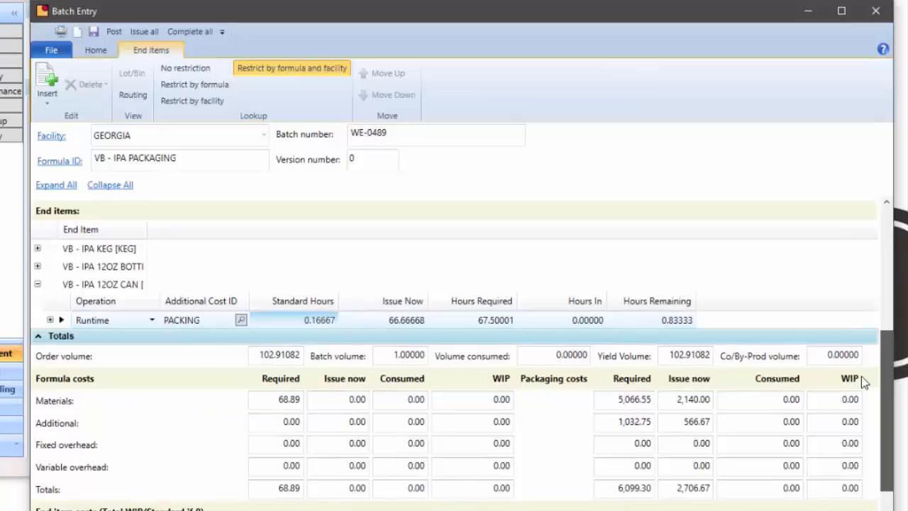
left_click(403, 324)
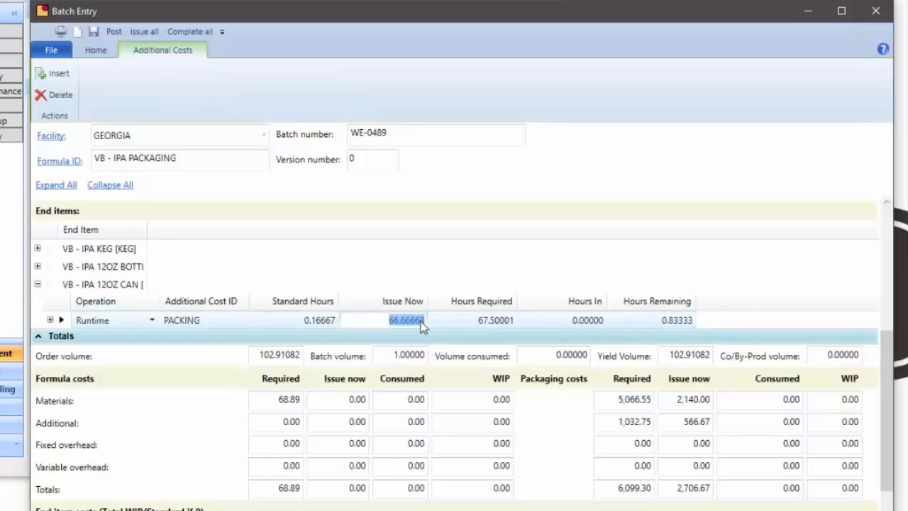
type("68")
key("Tab")
key("shift+Tab")
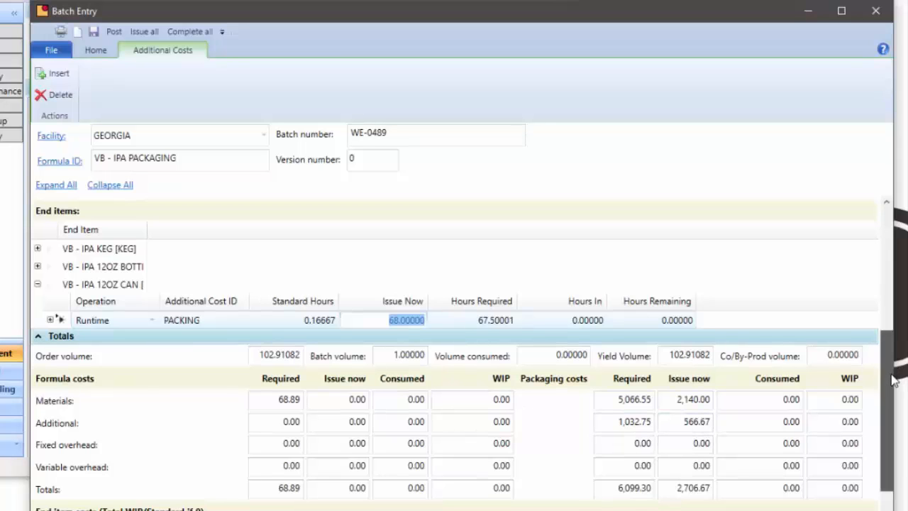
Expand the IPA 12oz bottle end item and compare its PACKING additional cost row with the can's
scroll(892, 376, "up", 1)
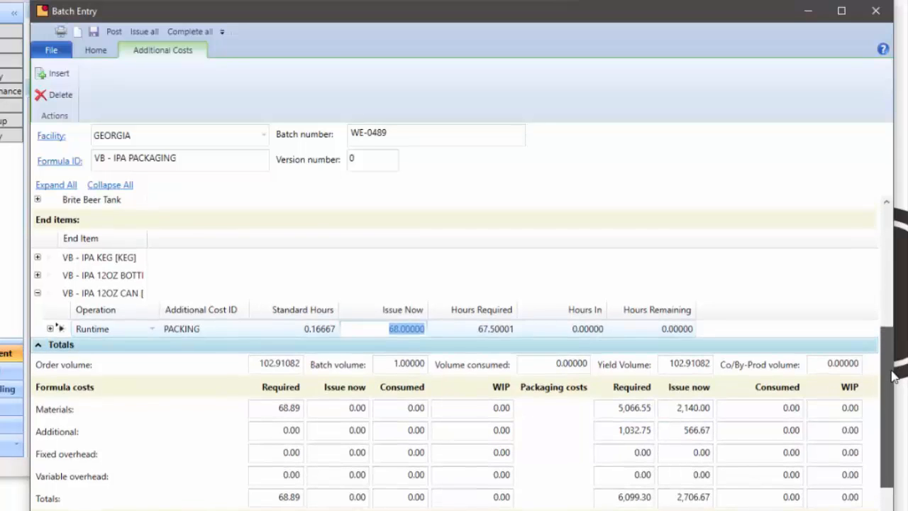
left_click(38, 276)
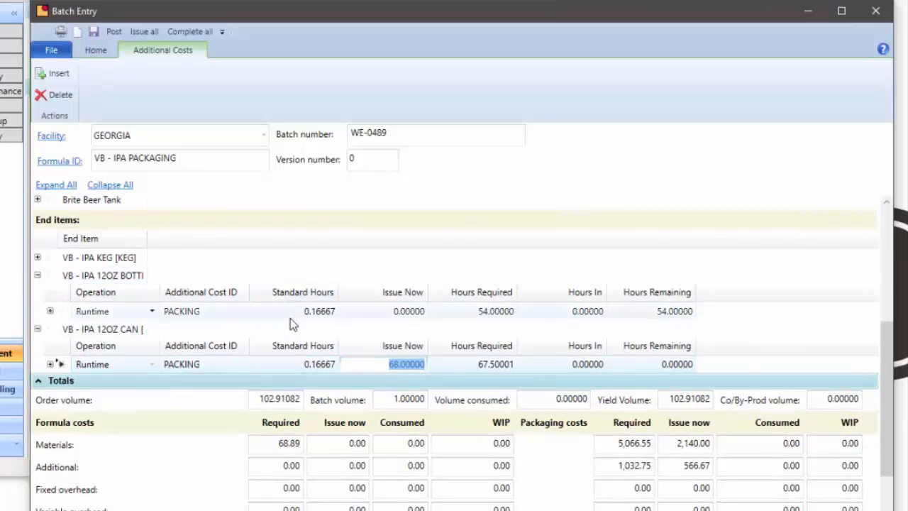
left_click(315, 364)
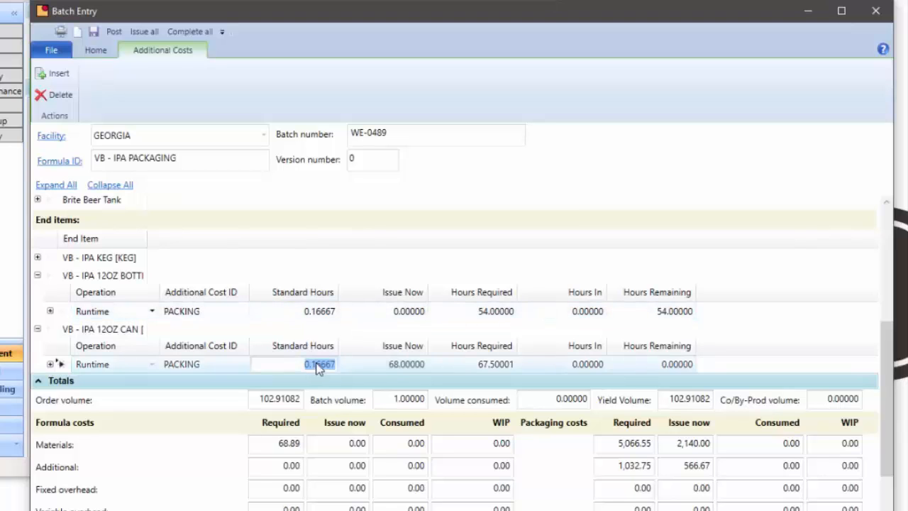
left_click(314, 318)
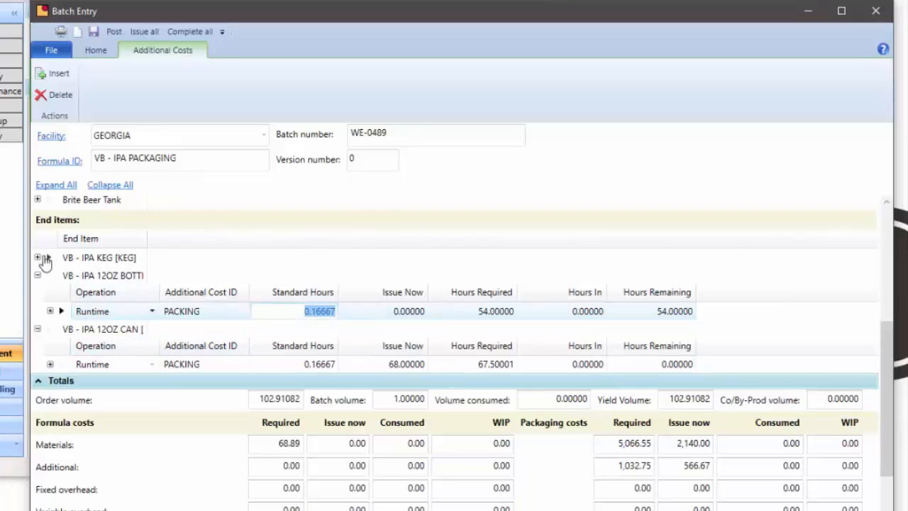
left_click(207, 314)
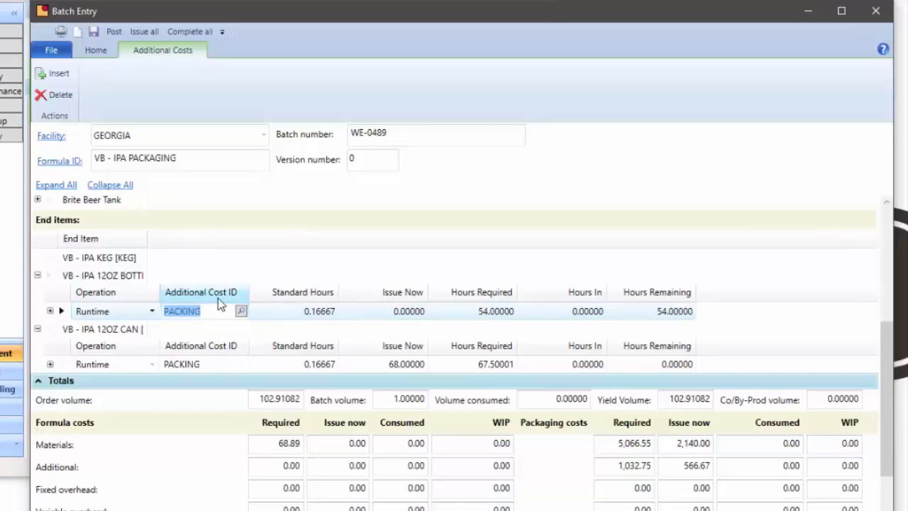
left_click(206, 366)
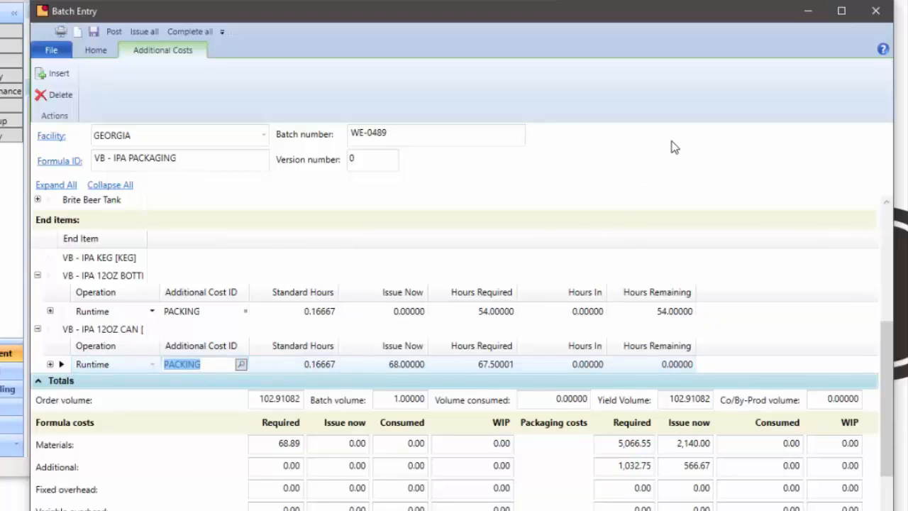
Close the Batch Entry and Component Entry windows without saving changes
left_click(875, 11)
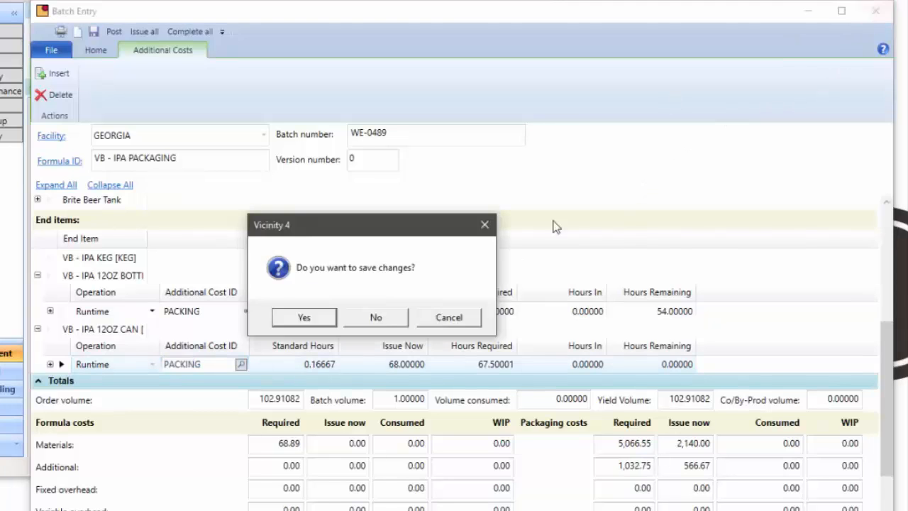
left_click(363, 323)
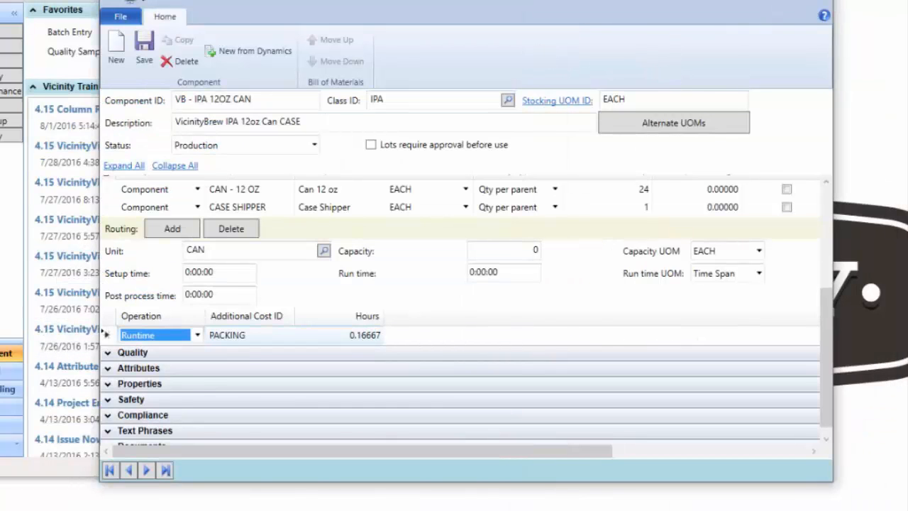
left_click(817, 1)
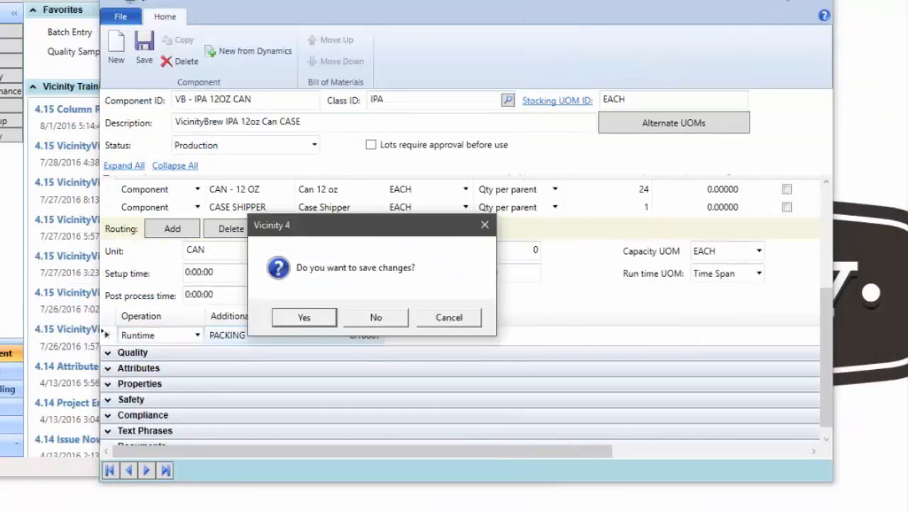
left_click(376, 319)
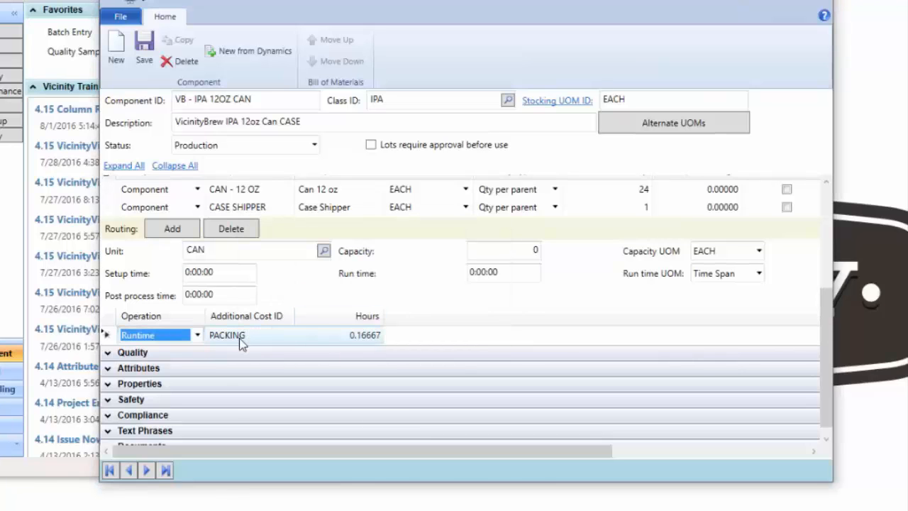
left_click(816, 1)
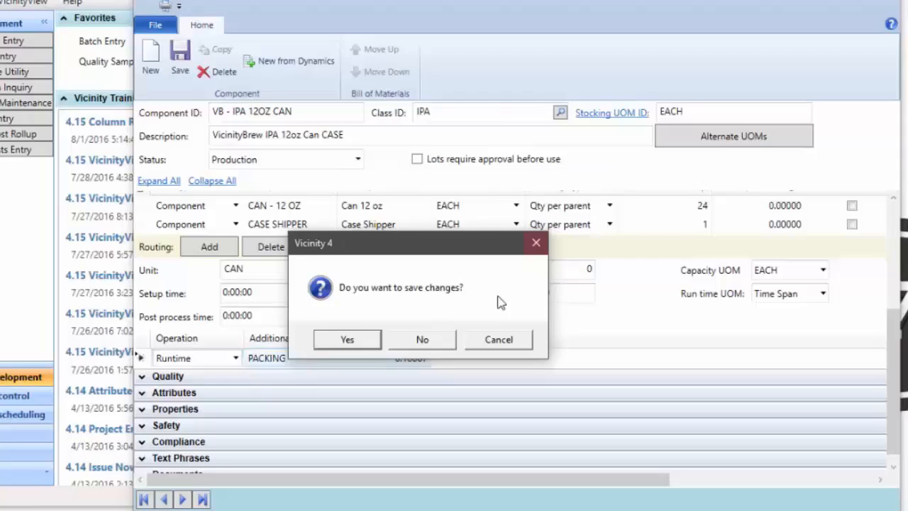
left_click(422, 338)
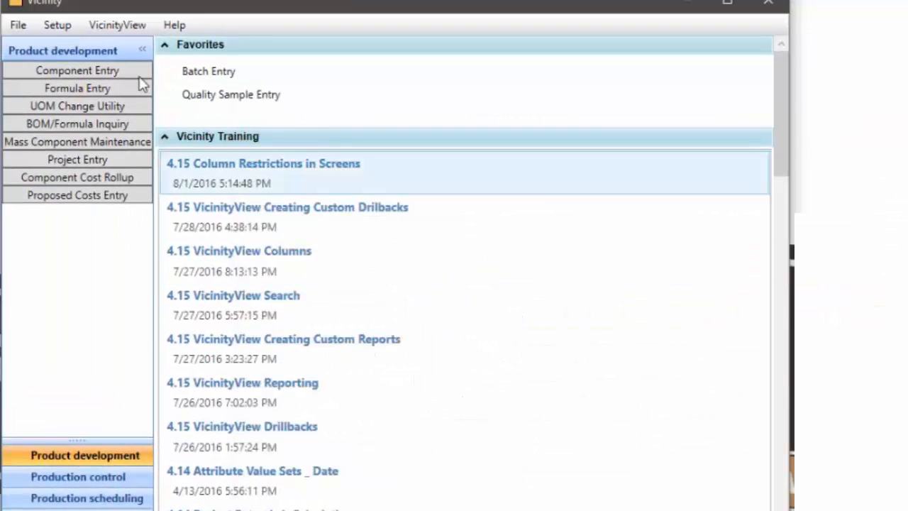
Open the Additional Costs setup window from the production setup options
left_click(56, 25)
mouse_move(44, 88)
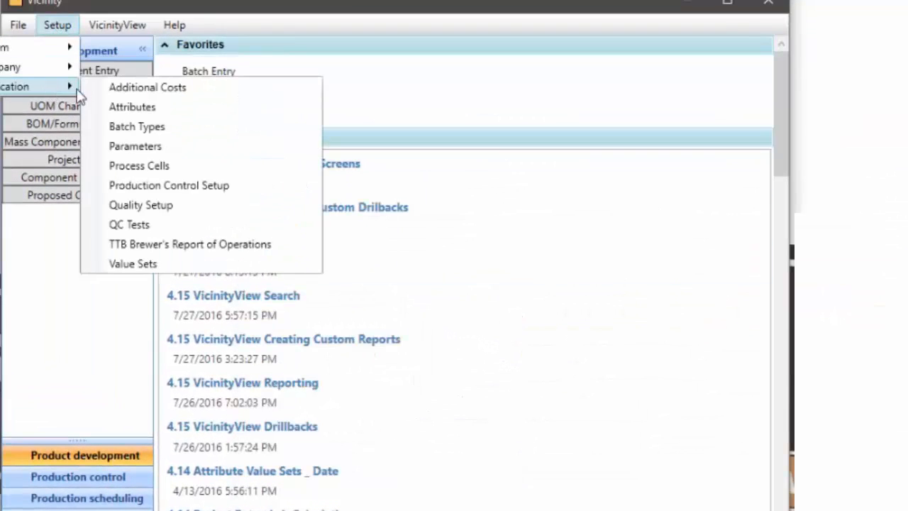
left_click(134, 91)
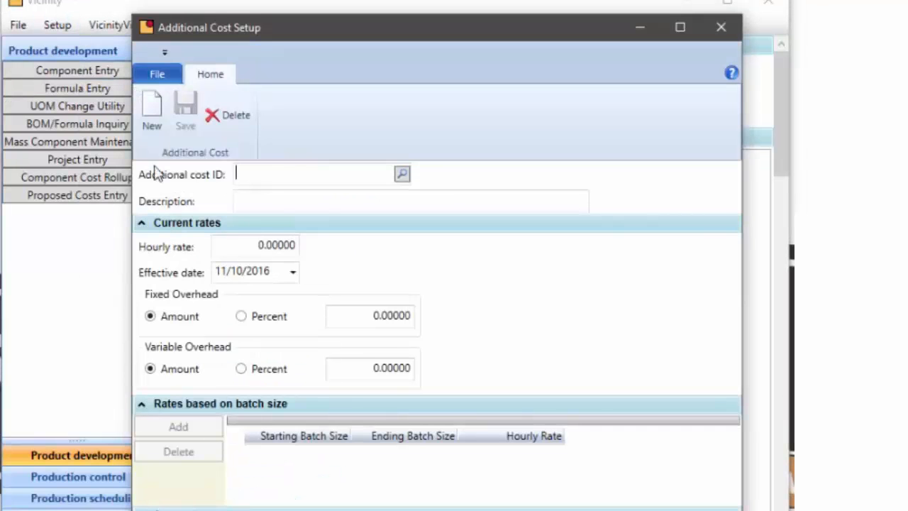